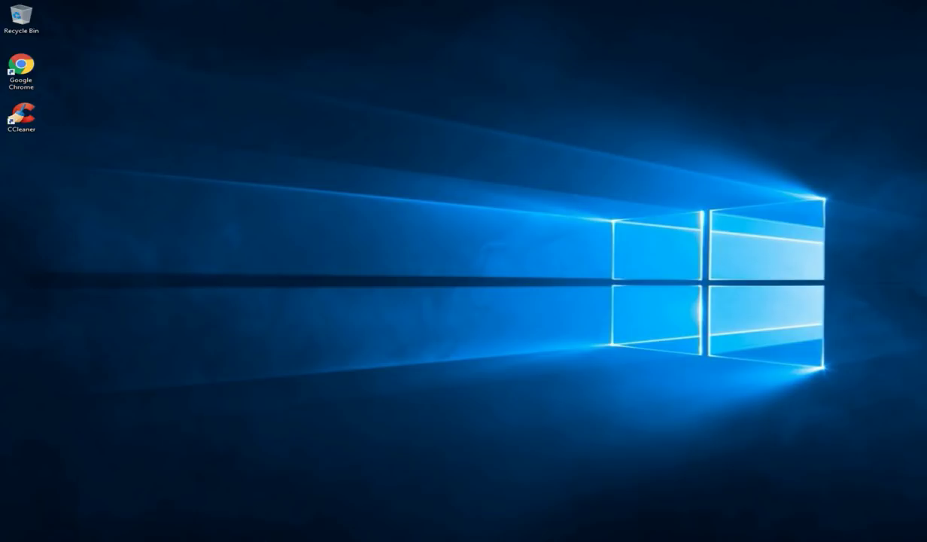
# Step: Open Control Panel from File Explorer and bring up its list of programs that can be uninstalled
pyautogui.press('super+e')
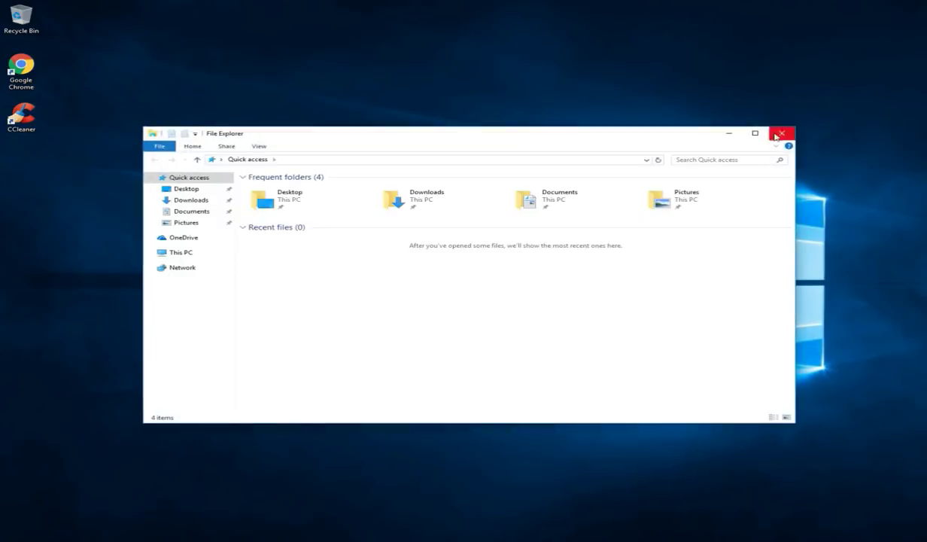
pyautogui.click(774, 136)
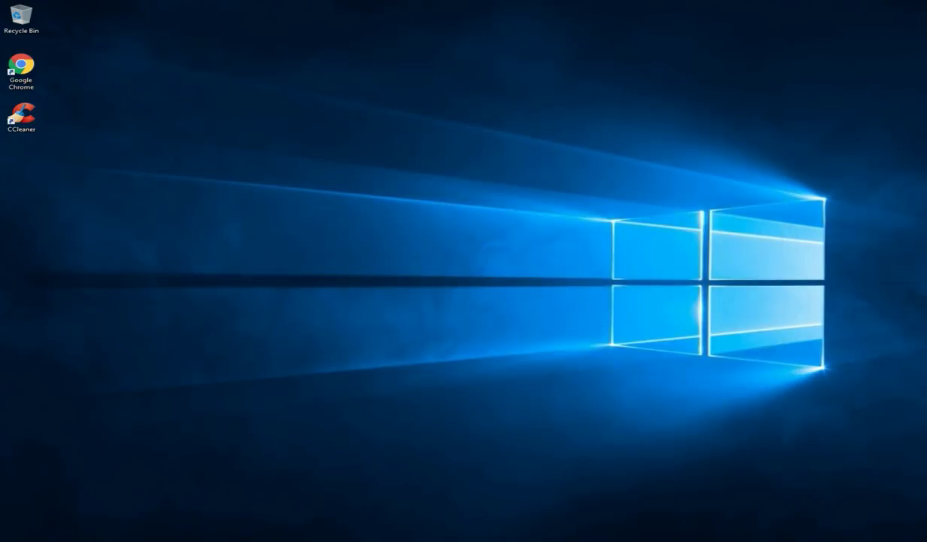
pyautogui.press('super+e')
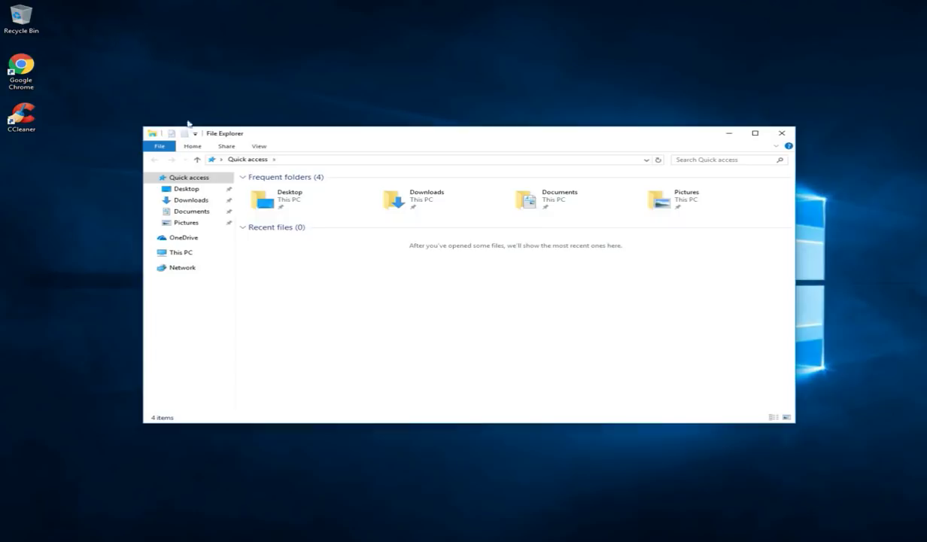
pyautogui.click(221, 159)
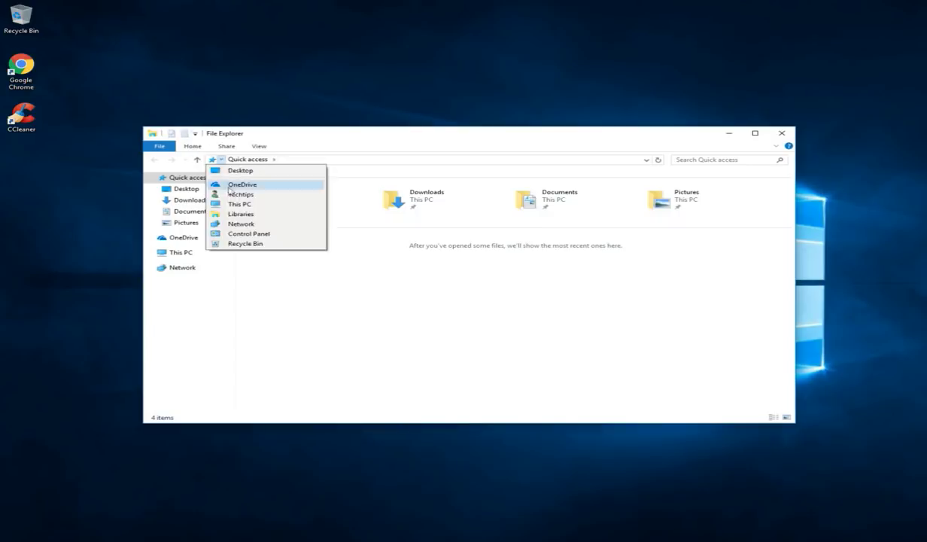
pyautogui.click(245, 235)
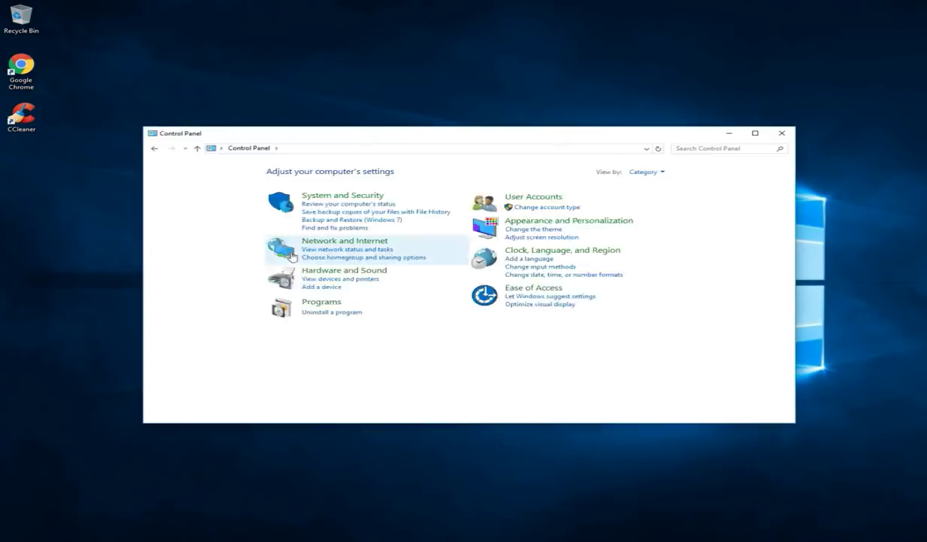
pyautogui.click(319, 312)
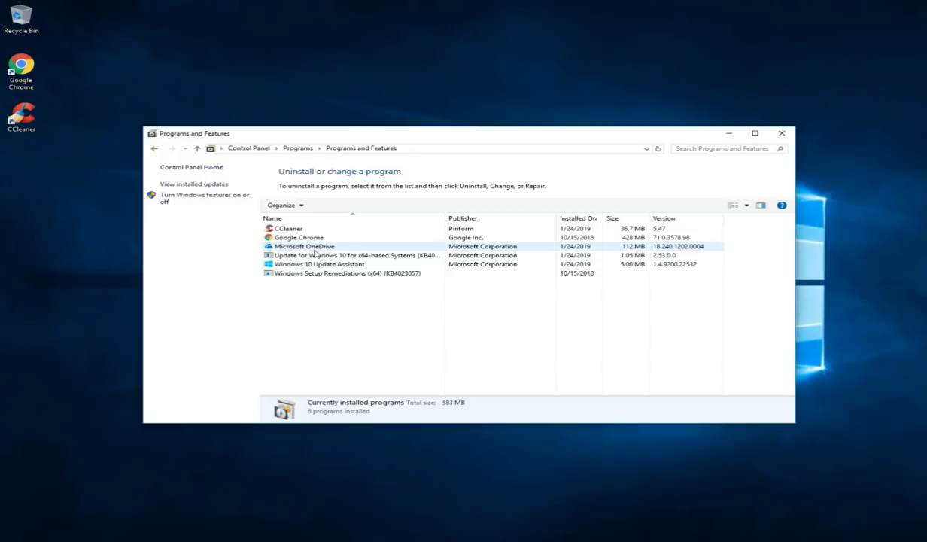
# Step: Uninstall Microsoft OneDrive, allow it to make changes to the PC, and close the program list
pyautogui.click(315, 251)
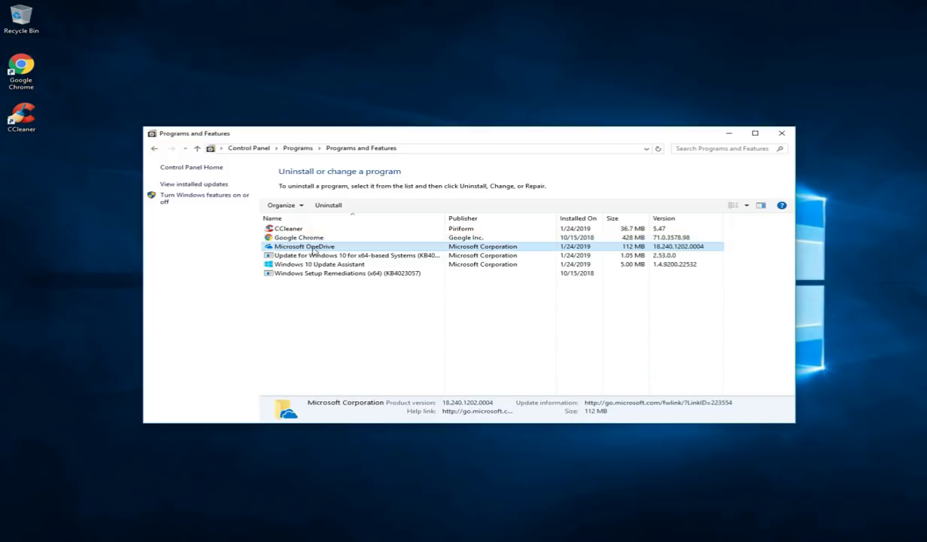
pyautogui.rightClick(311, 250)
pyautogui.click(346, 256)
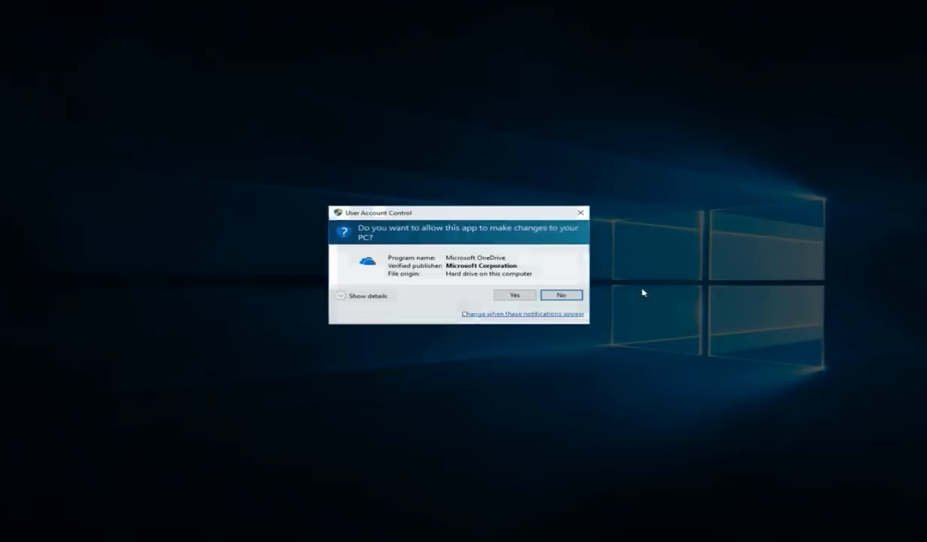
pyautogui.click(518, 299)
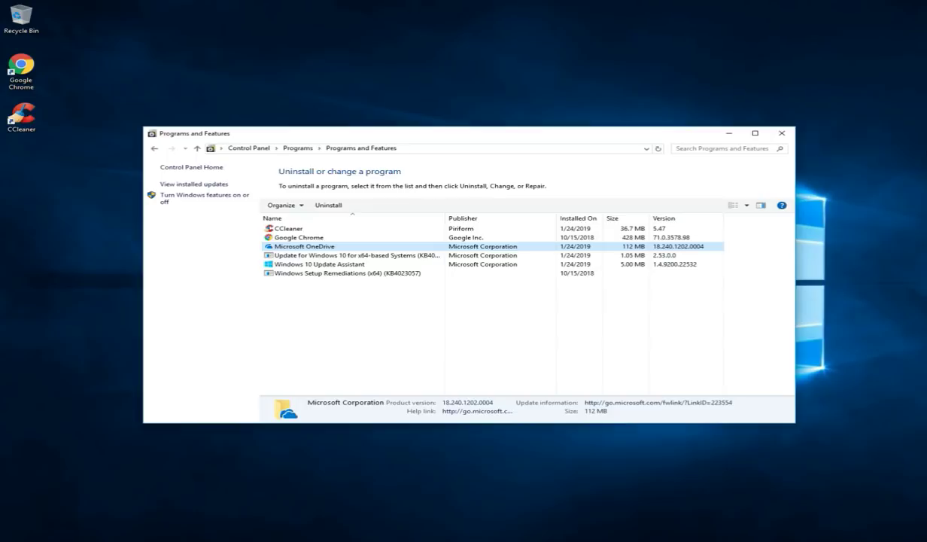
pyautogui.click(784, 136)
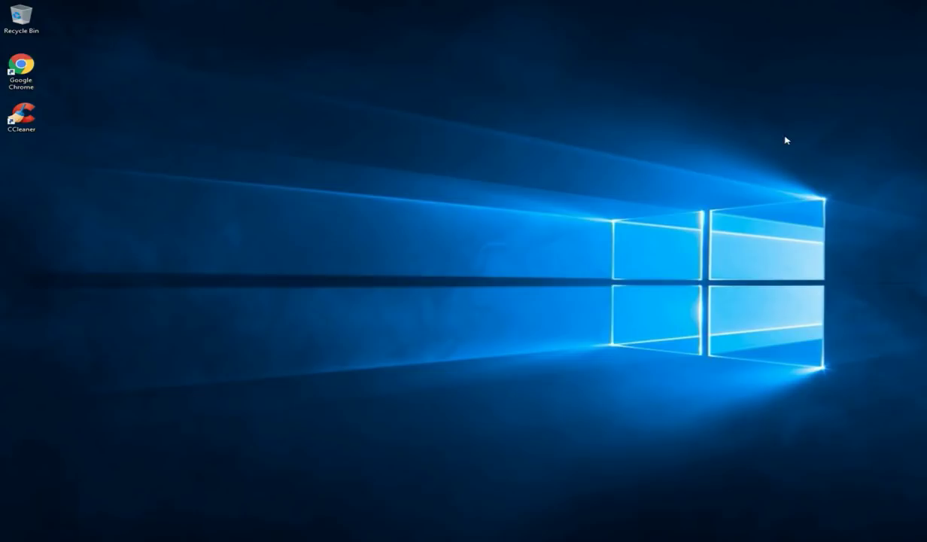
# Step: Launch Google Chrome and check the PC's resource load in Task Manager's performance and process views
pyautogui.doubleClick(35, 70)
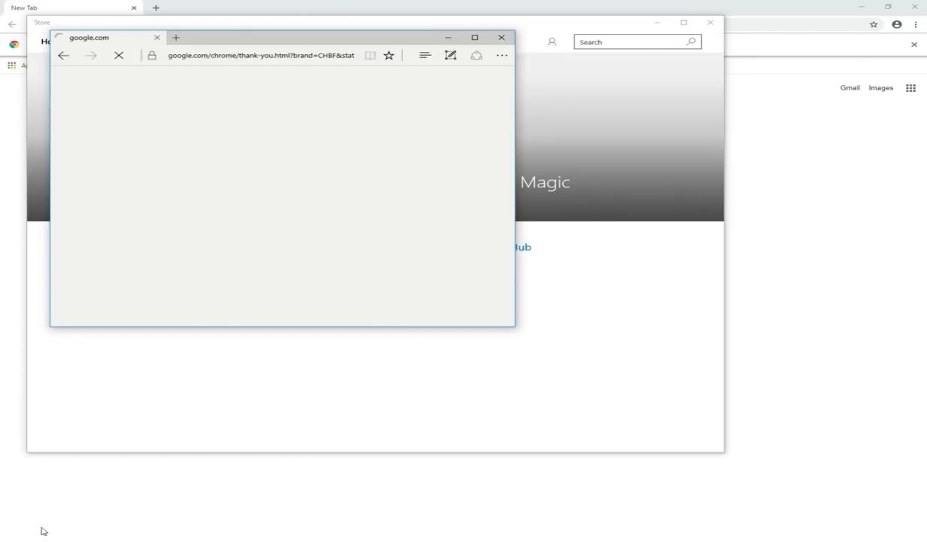
pyautogui.press('super')
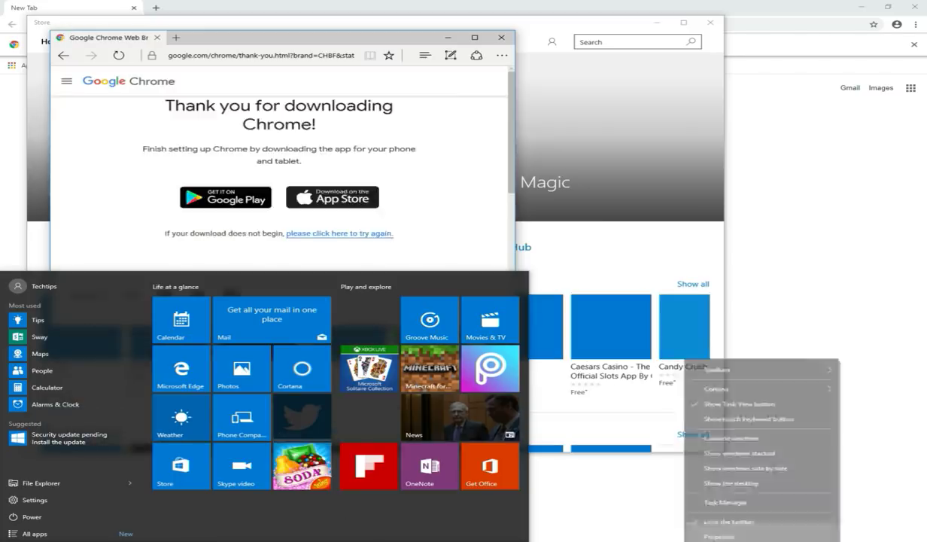
pyautogui.click(718, 503)
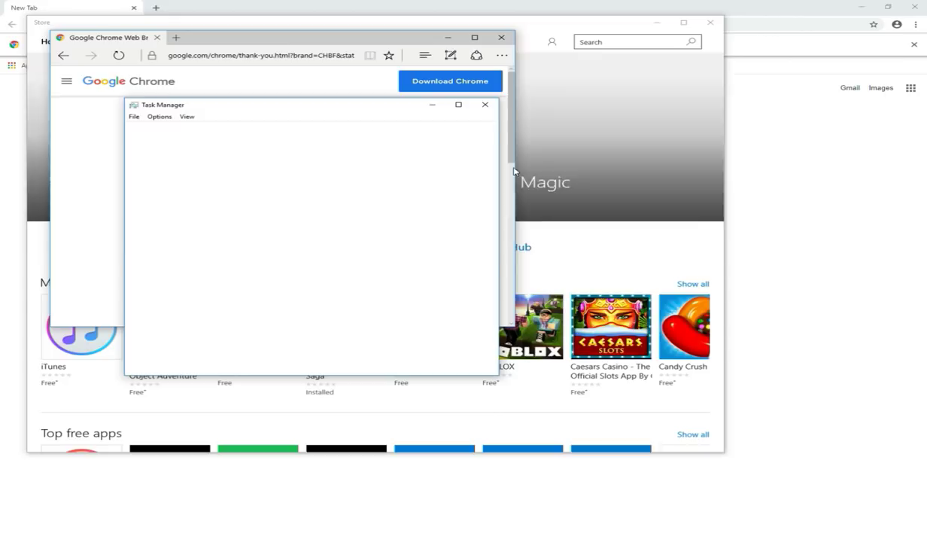
pyautogui.moveTo(230, 107); pyautogui.dragTo(379, 128)
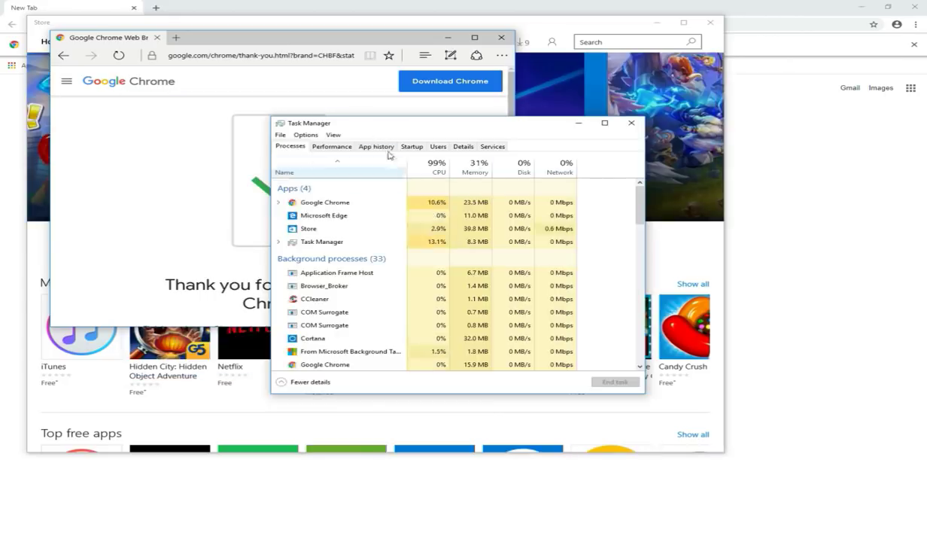
pyautogui.click(332, 146)
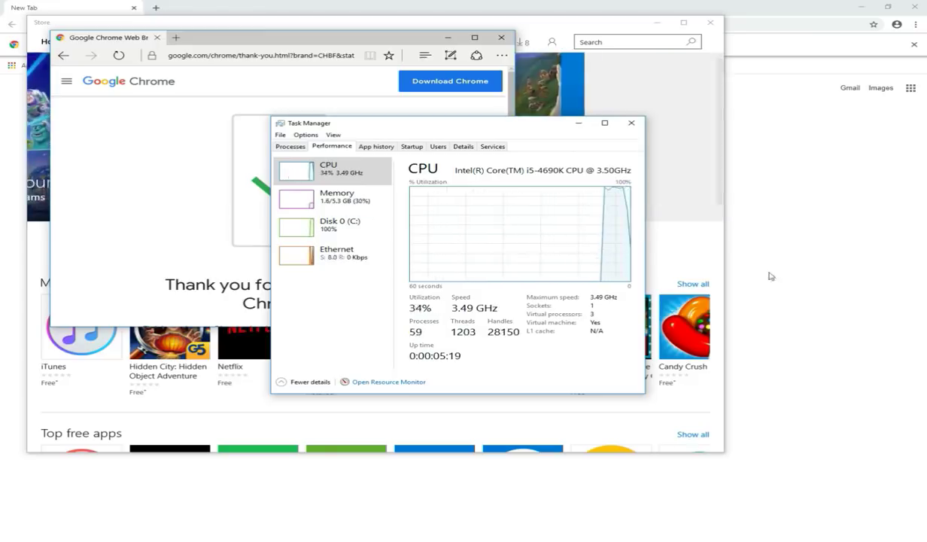
pyautogui.click(290, 146)
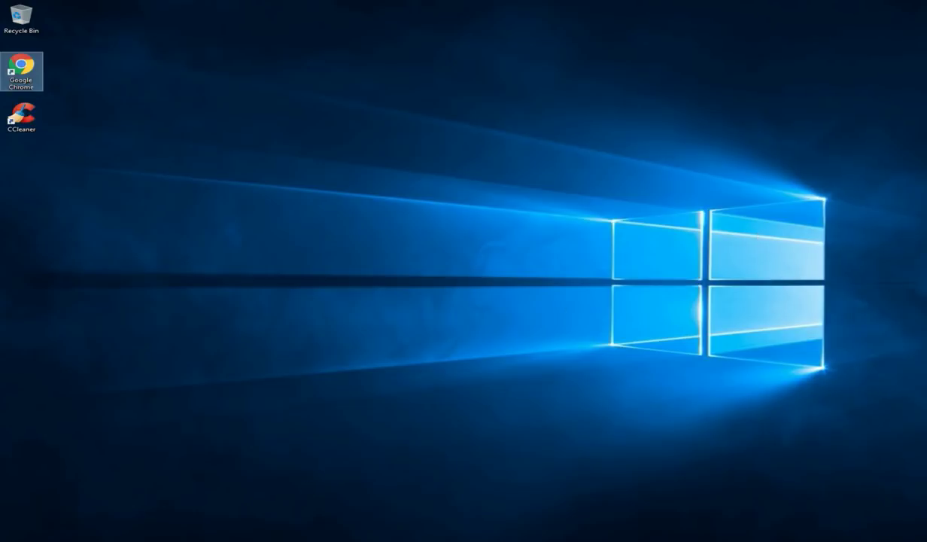
# Step: Check the running processes in Task Manager while Google Chrome has five blank tabs open, closing both at the end
pyautogui.doubleClick(21, 71)
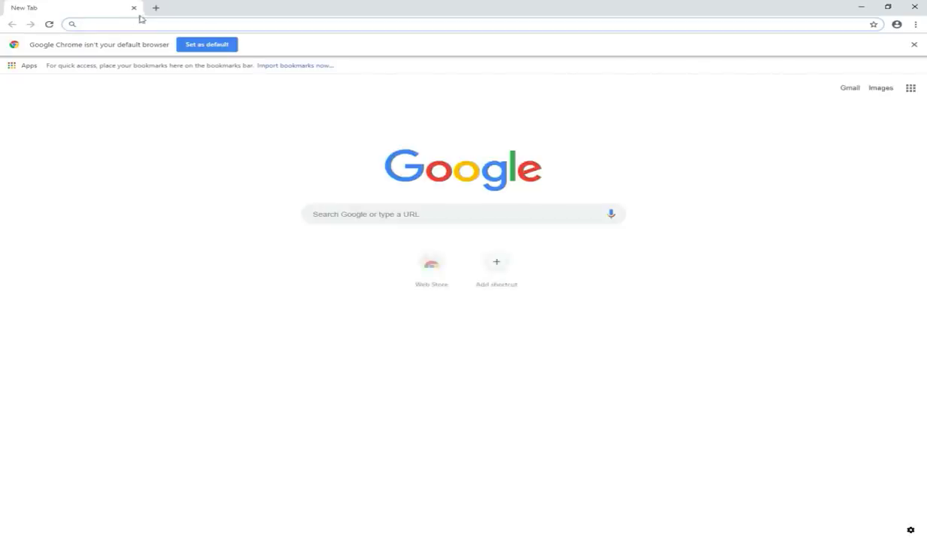
pyautogui.click(153, 8)
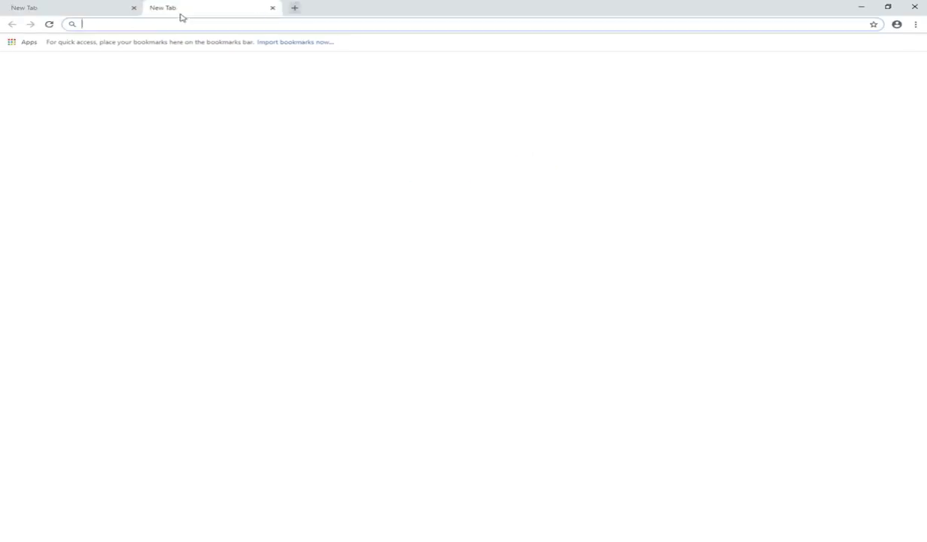
pyautogui.click(294, 7)
pyautogui.click(433, 8)
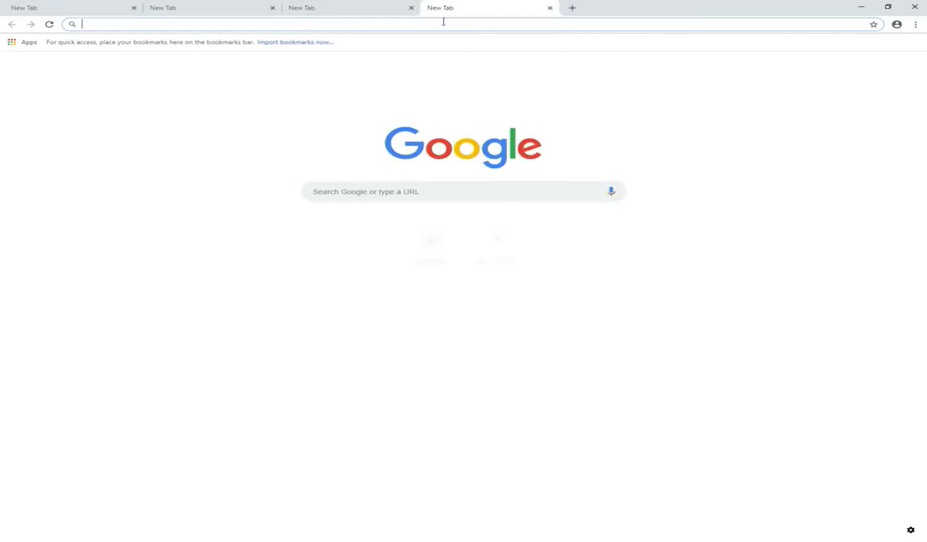
pyautogui.click(571, 11)
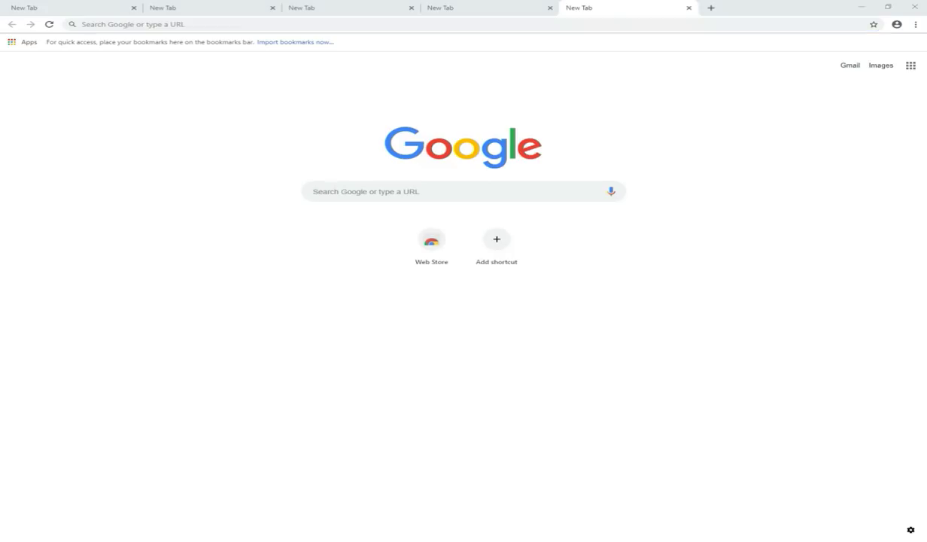
pyautogui.rightClick(679, 540)
pyautogui.click(700, 506)
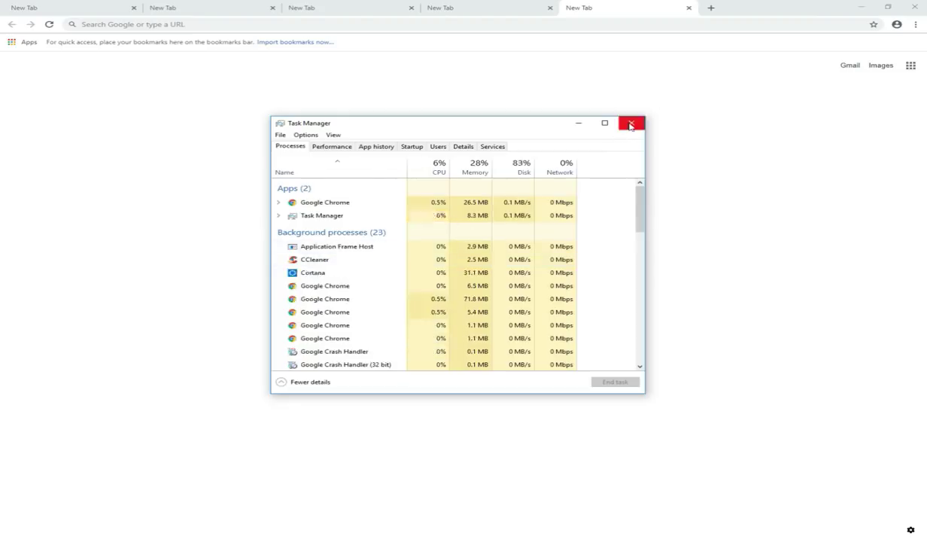
pyautogui.click(630, 124)
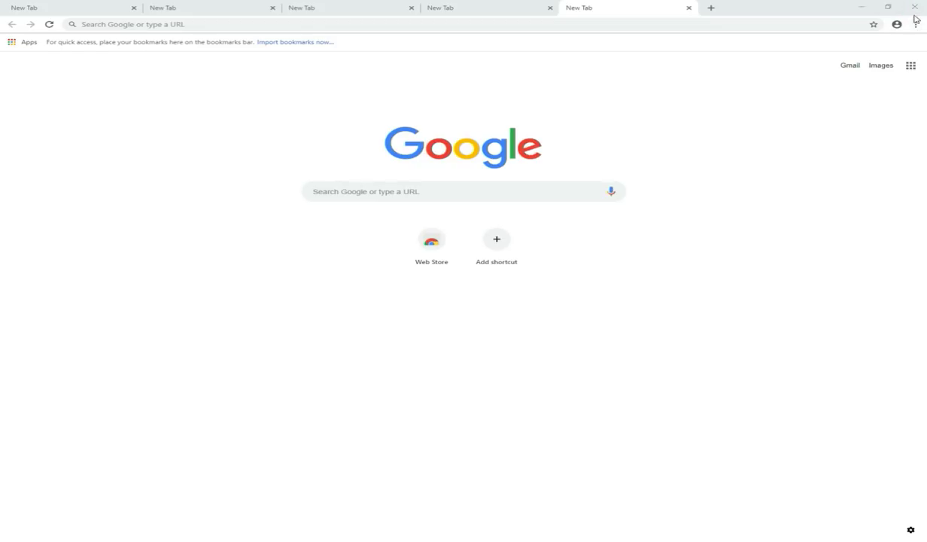
pyautogui.click(914, 7)
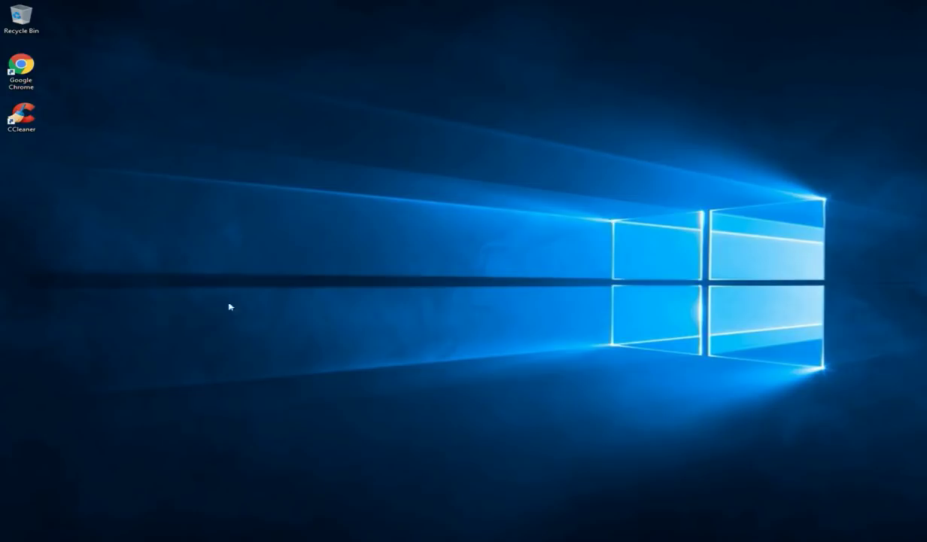
pyautogui.doubleClick(34, 75)
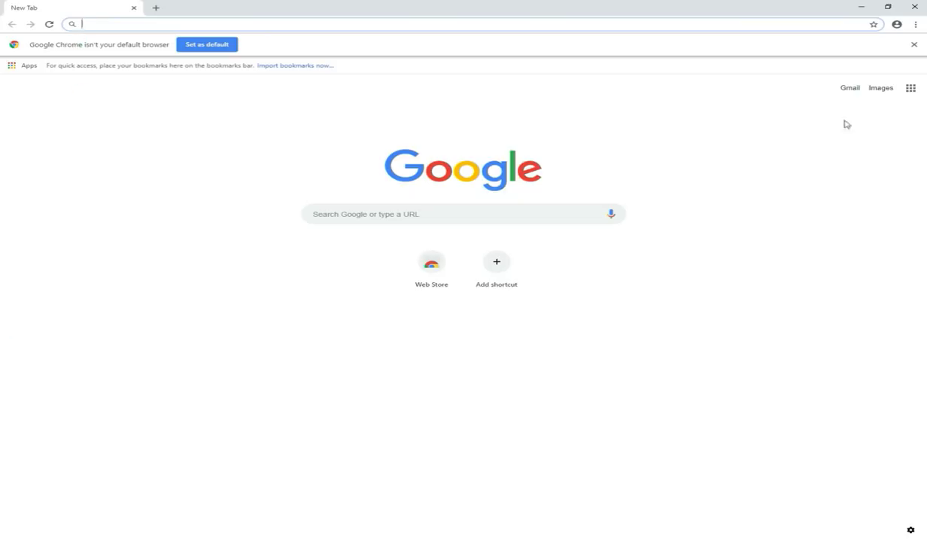
pyautogui.click(914, 6)
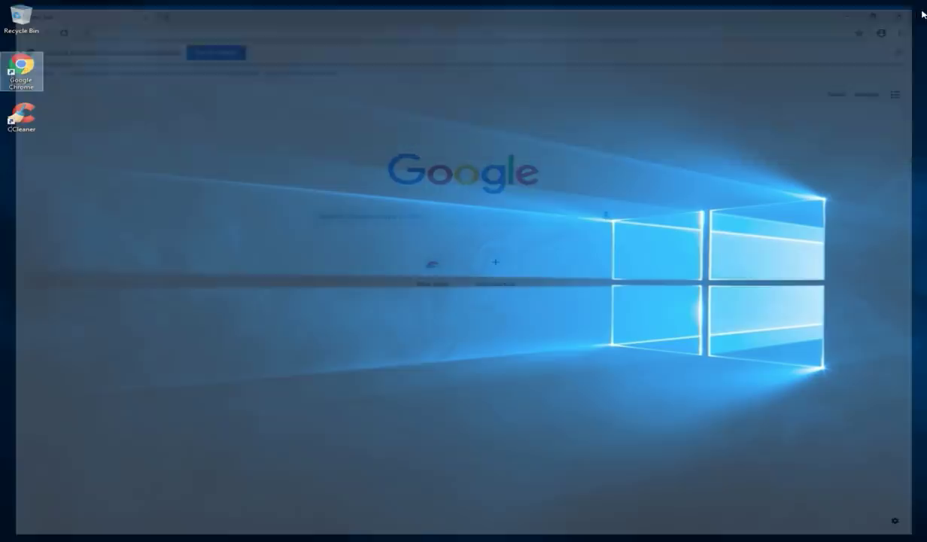
pyautogui.rightClick(286, 256)
pyautogui.click(455, 257)
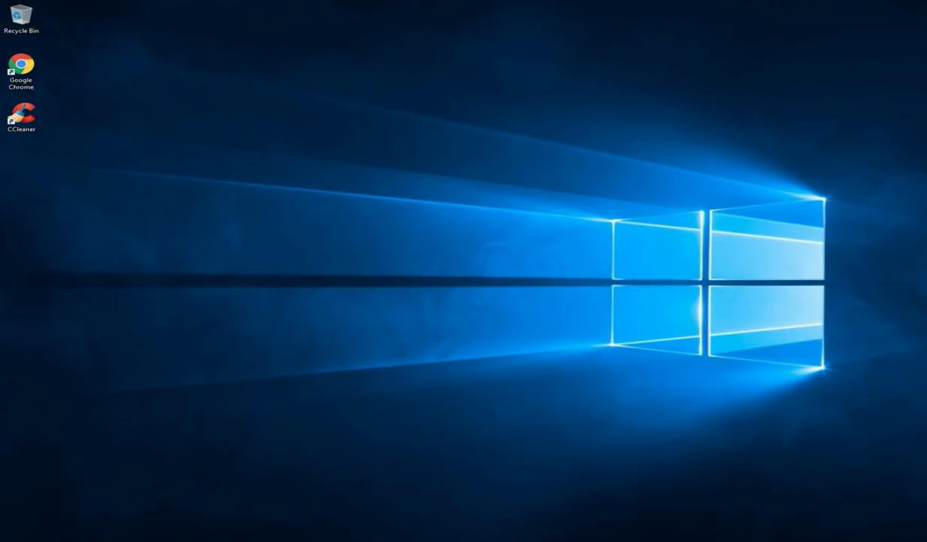
# Step: Open System Configuration by running msconfig from the Run dialog, and allow it to make changes
pyautogui.click(15, 540)
pyautogui.click(51, 533)
pyautogui.write('run')
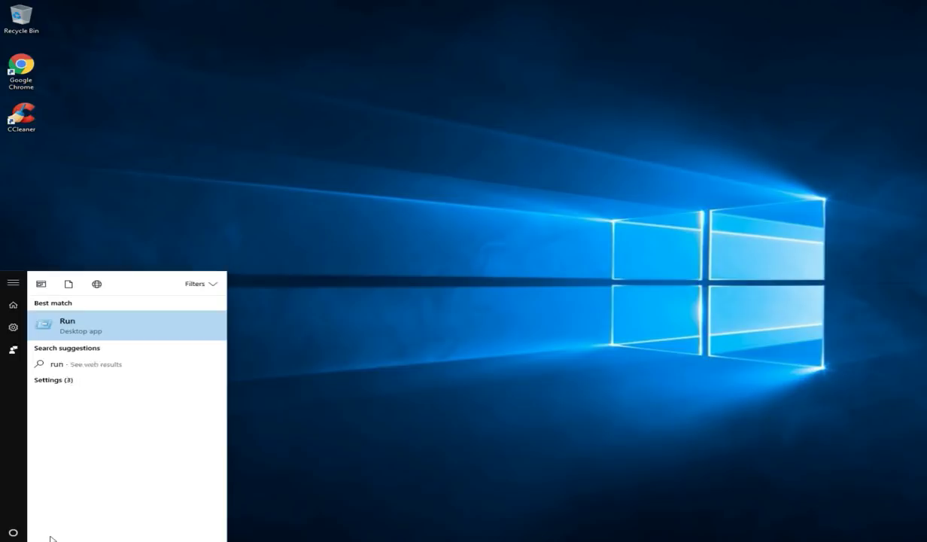
pyautogui.press('Return')
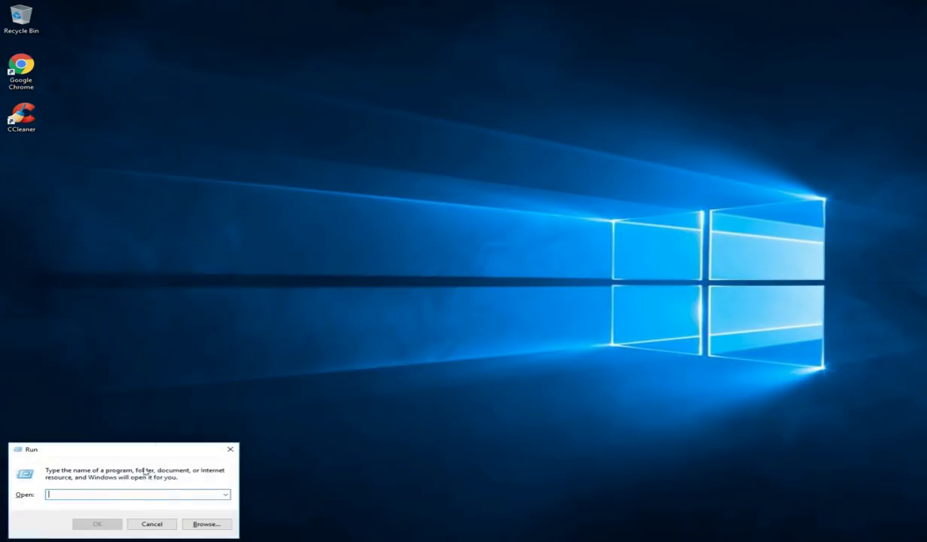
pyautogui.moveTo(137, 451); pyautogui.dragTo(522, 179)
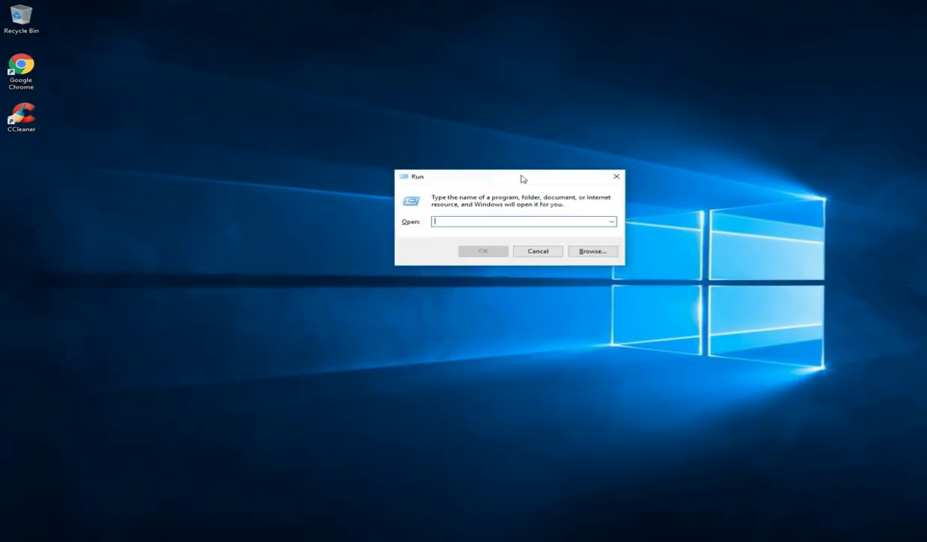
pyautogui.write('msconfi')
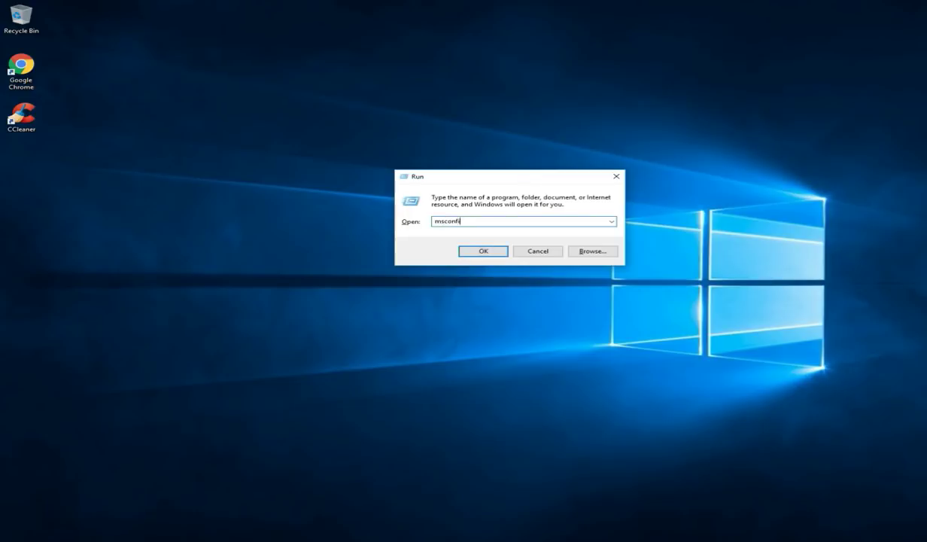
pyautogui.write('g')
pyautogui.press('Return')
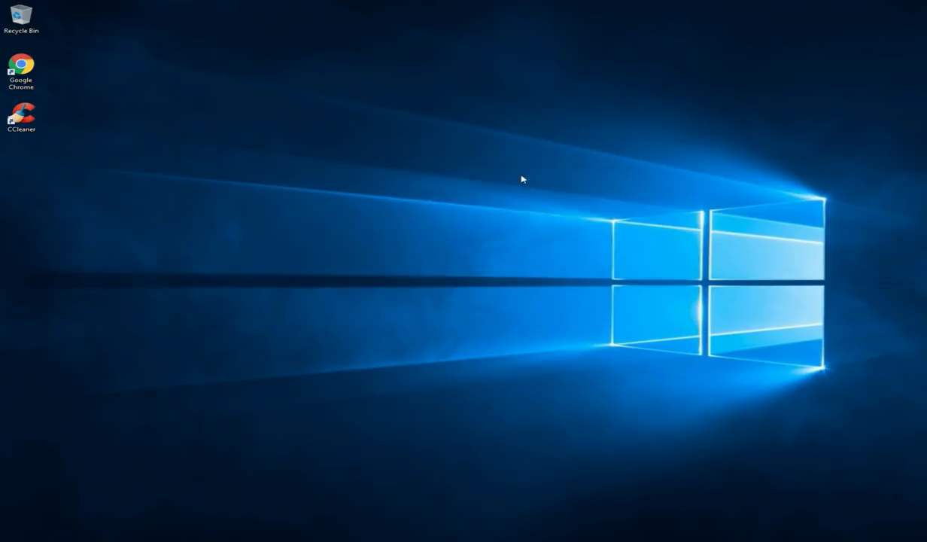
pyautogui.click(513, 295)
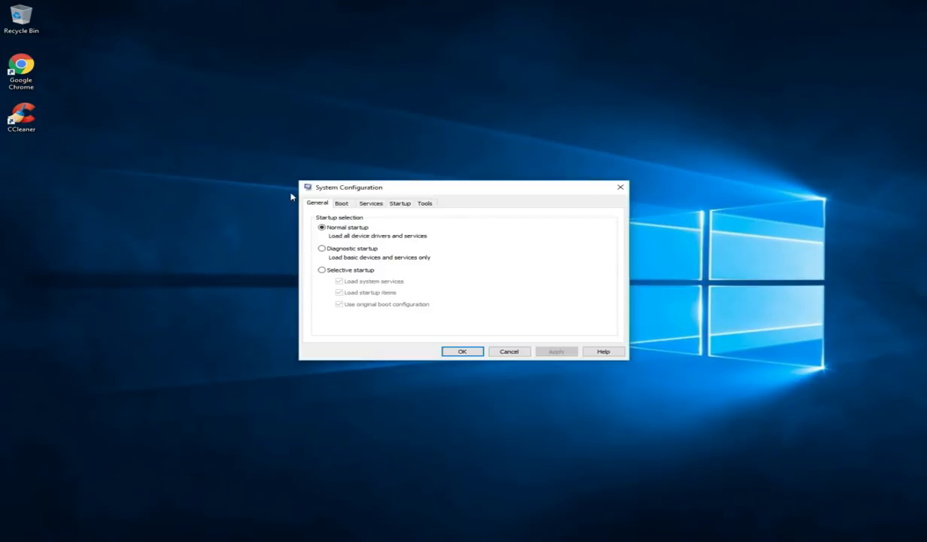
# Step: Disable CCleaner as a startup item in Task Manager, opened from System Configuration's startup settings, and close Task Manager
pyautogui.click(400, 204)
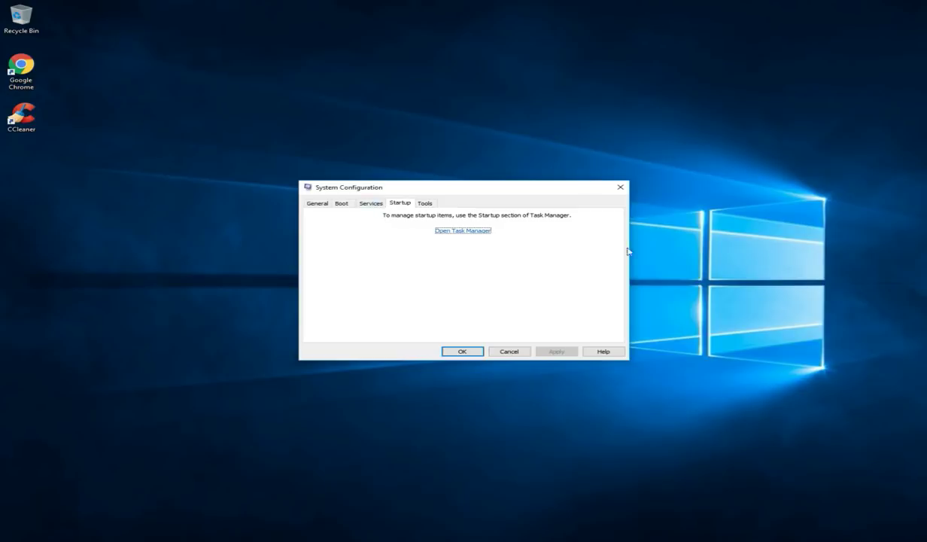
pyautogui.click(479, 233)
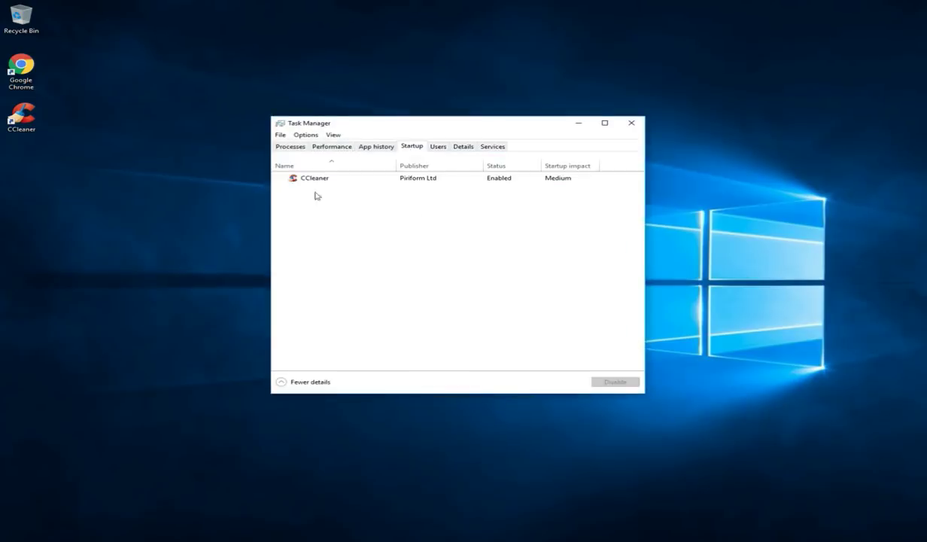
pyautogui.click(330, 185)
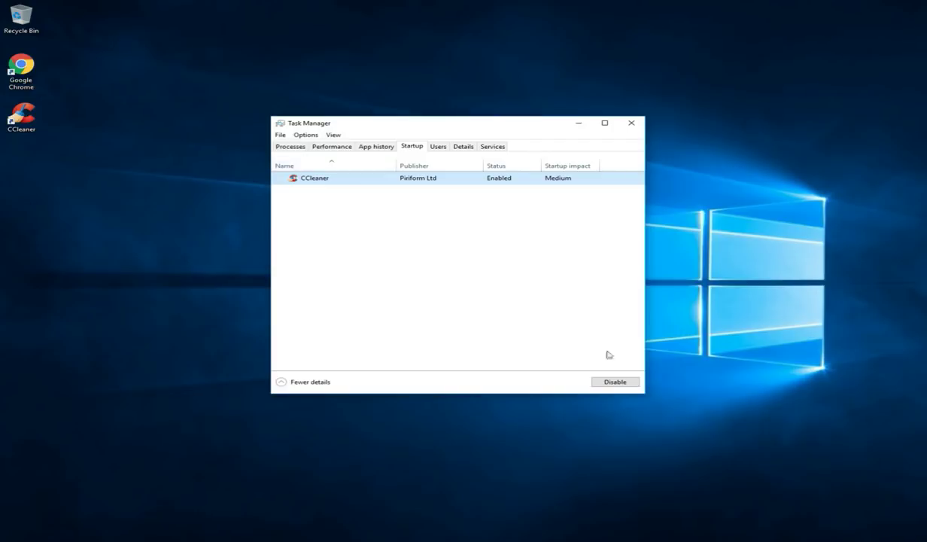
pyautogui.click(611, 382)
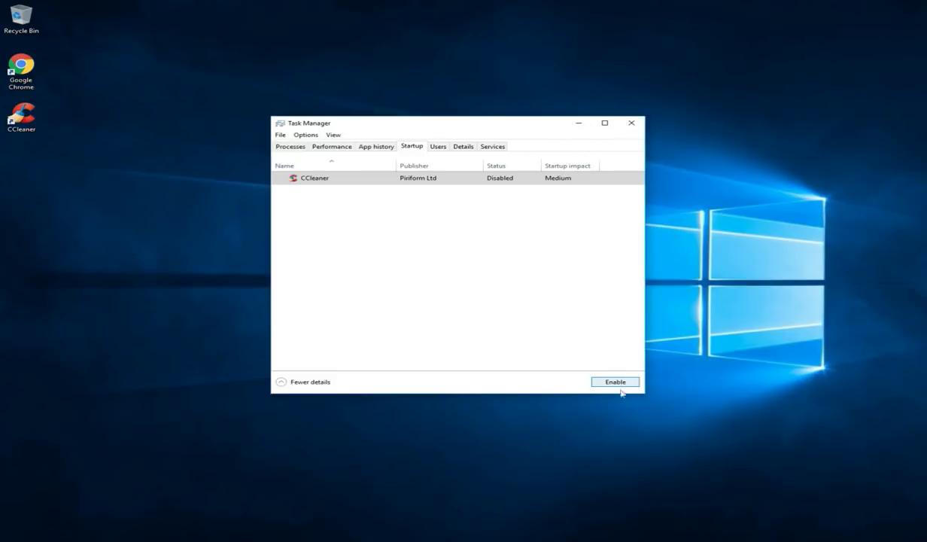
pyautogui.click(631, 122)
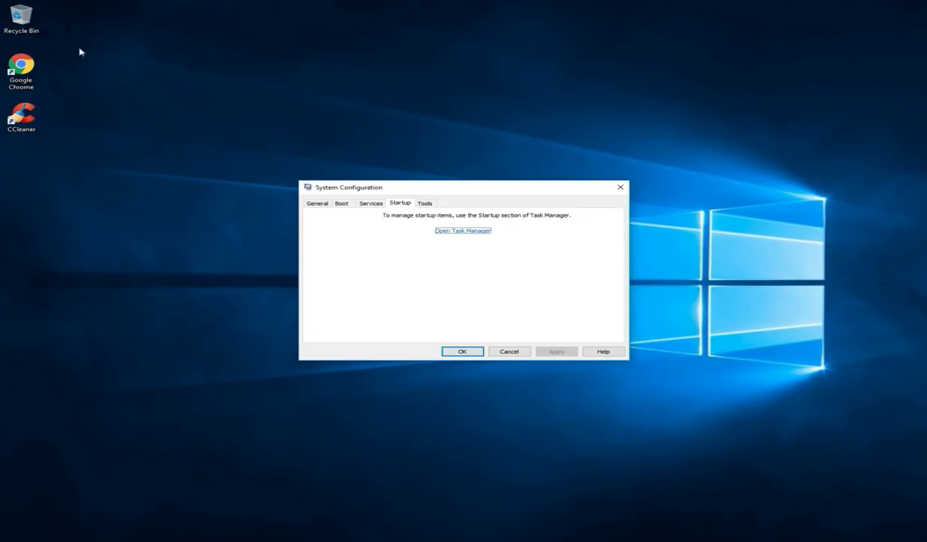
# Step: Launch CCleaner, decline the new version download, and run the cleaner with the preselected Windows items
pyautogui.click(17, 122)
pyautogui.doubleClick(16, 121)
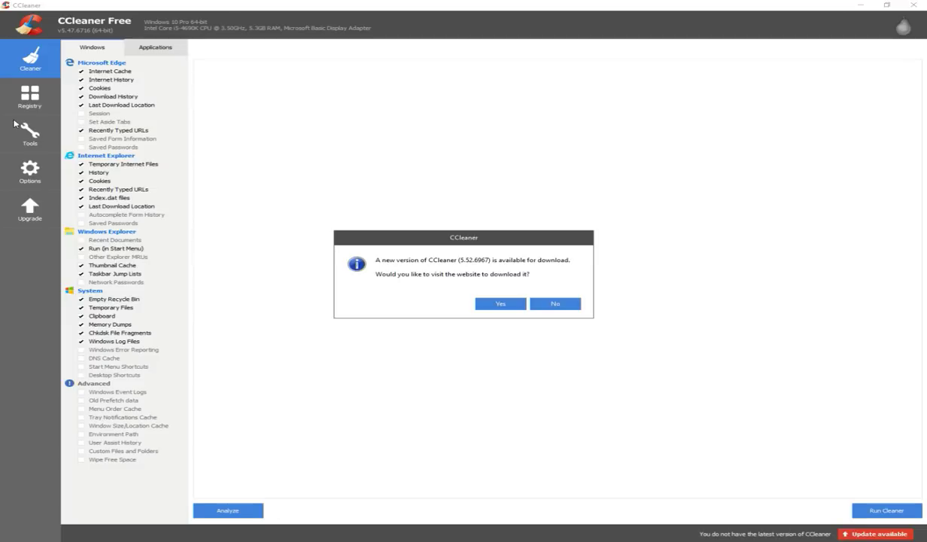
pyautogui.click(554, 304)
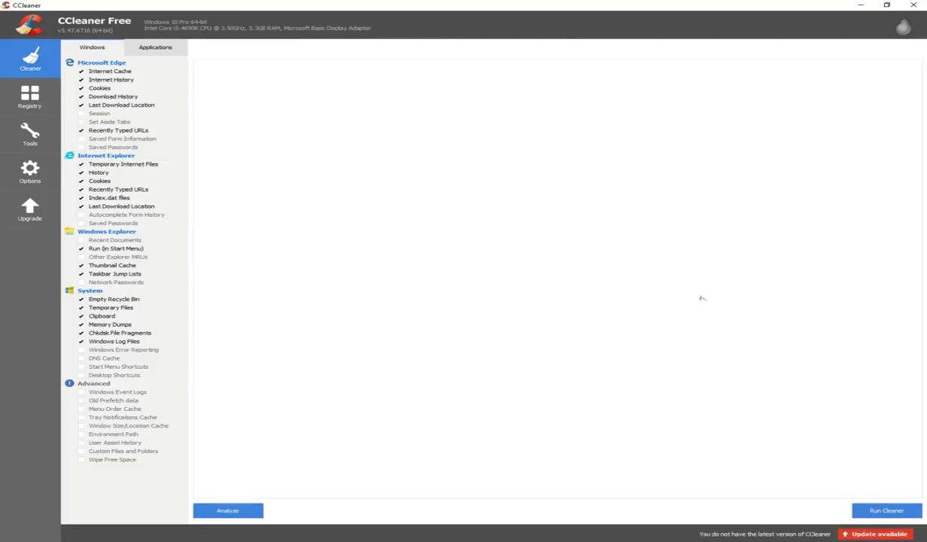
pyautogui.click(862, 507)
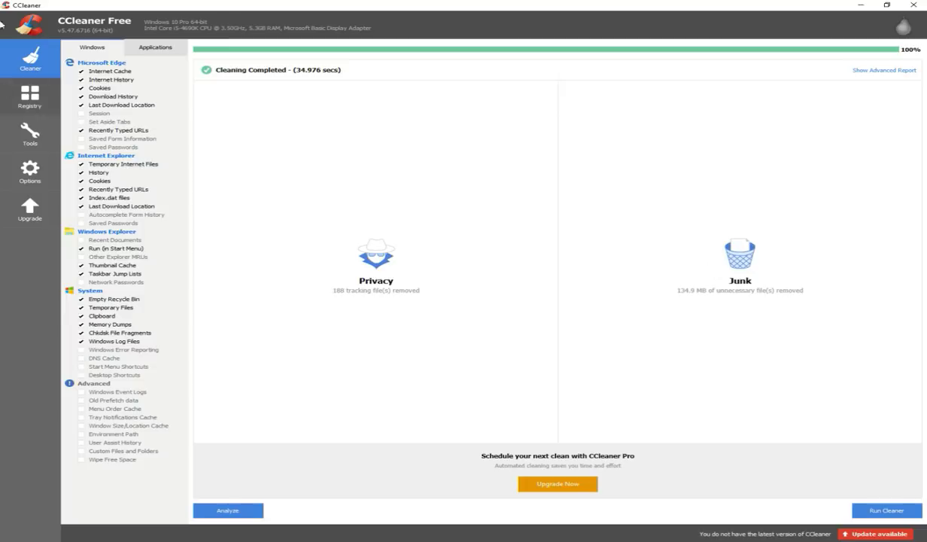
# Step: Scan the registry for issues with CCleaner, fix all selected issues without backing up the registry, and close the program
pyautogui.click(45, 96)
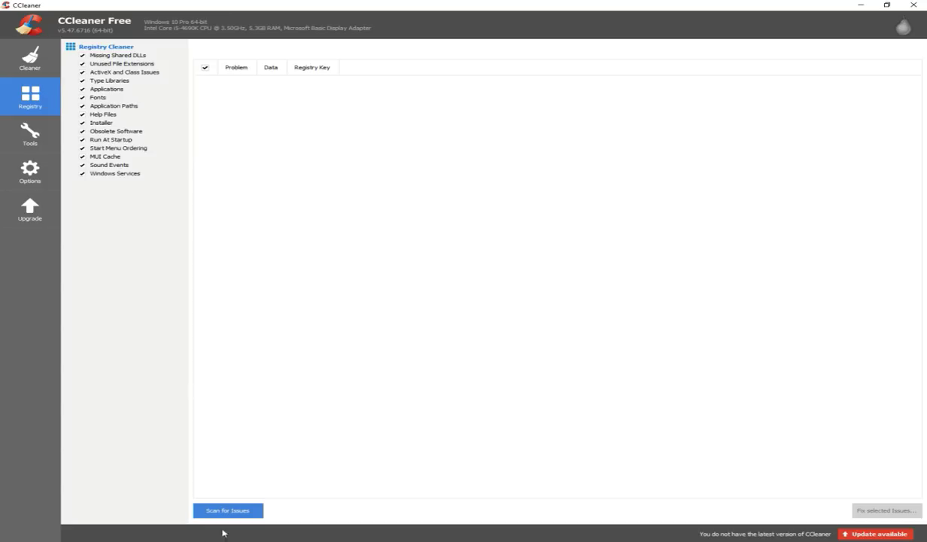
pyautogui.click(234, 509)
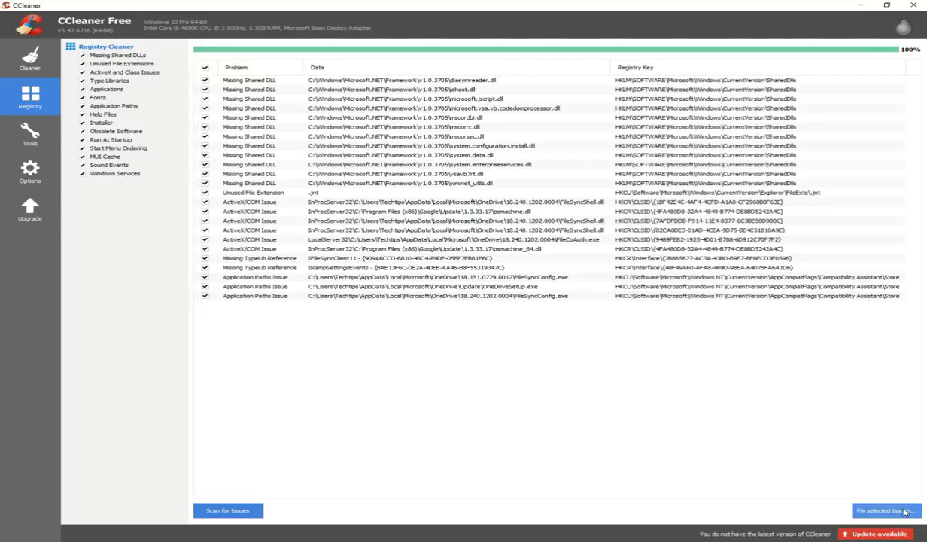
pyautogui.click(884, 510)
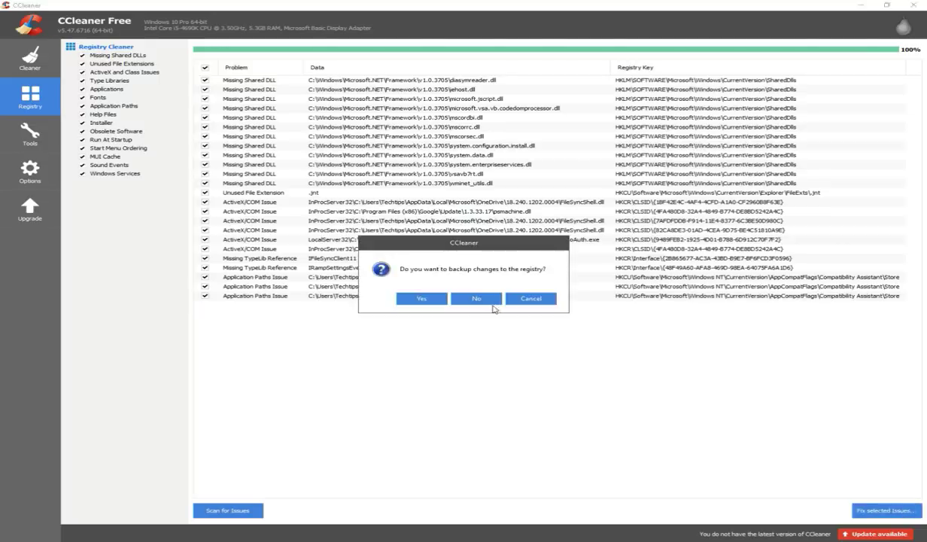
pyautogui.click(485, 297)
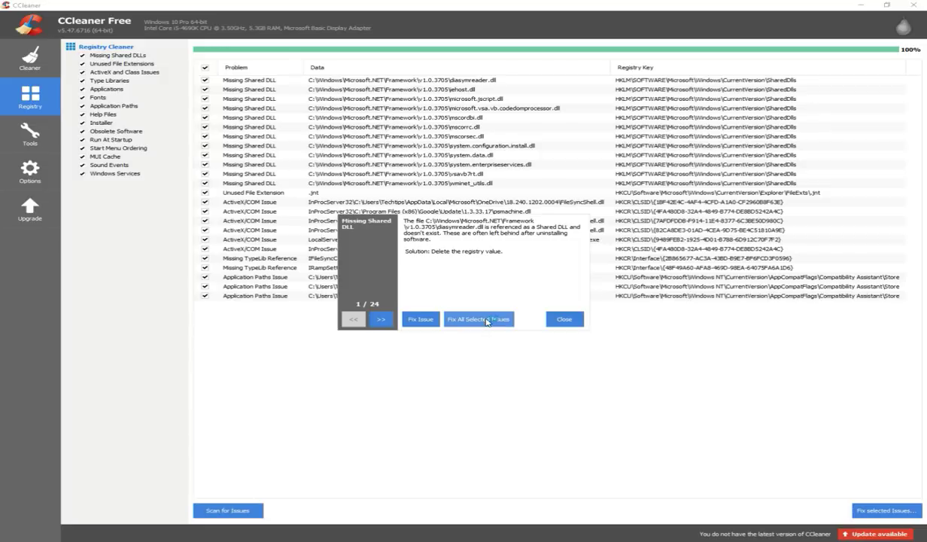
pyautogui.click(486, 320)
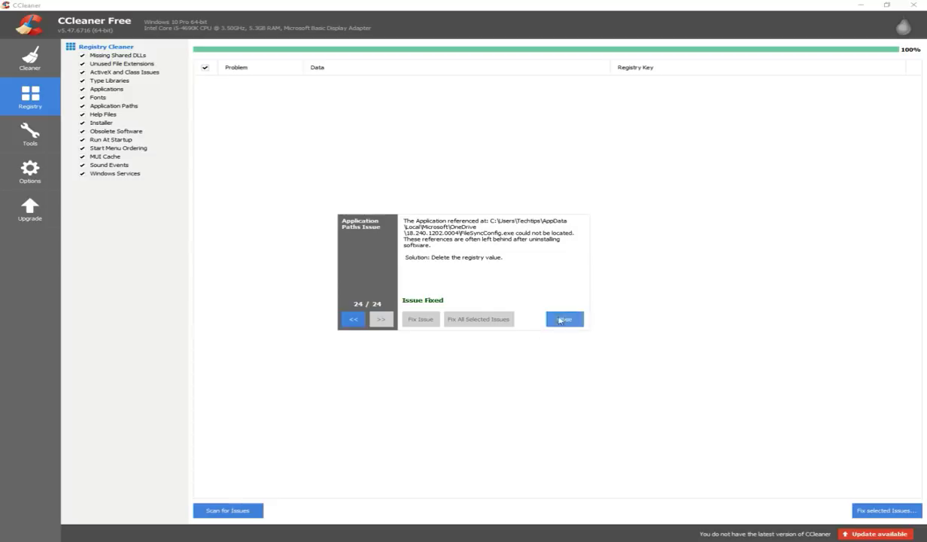
pyautogui.click(564, 319)
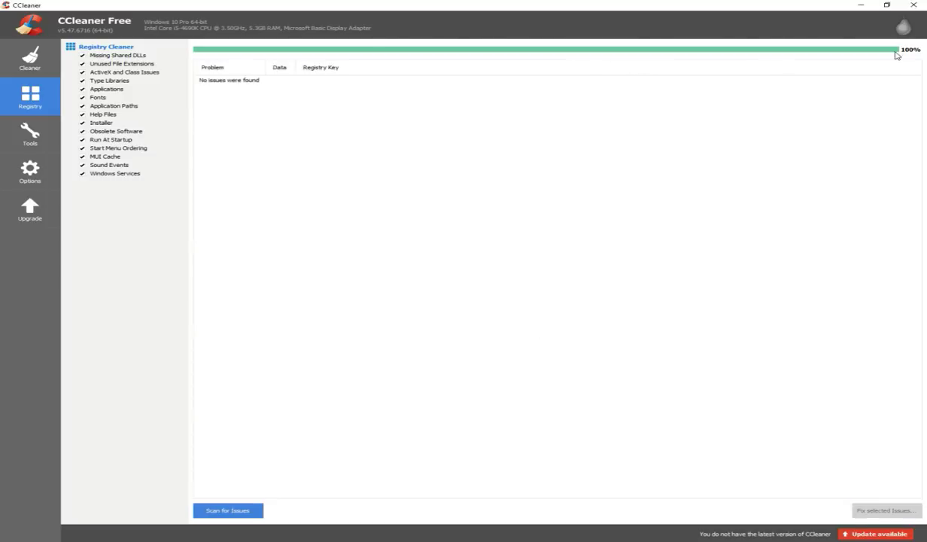
pyautogui.click(923, 9)
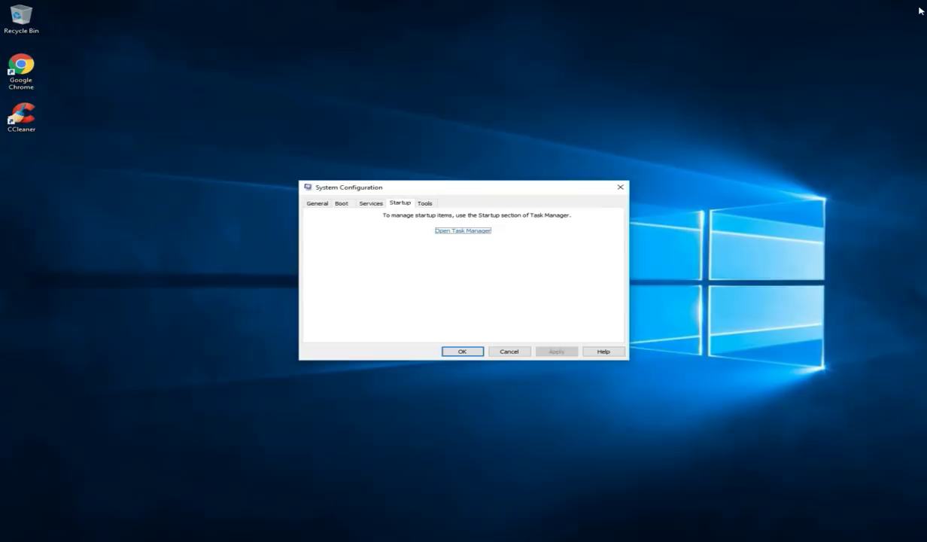